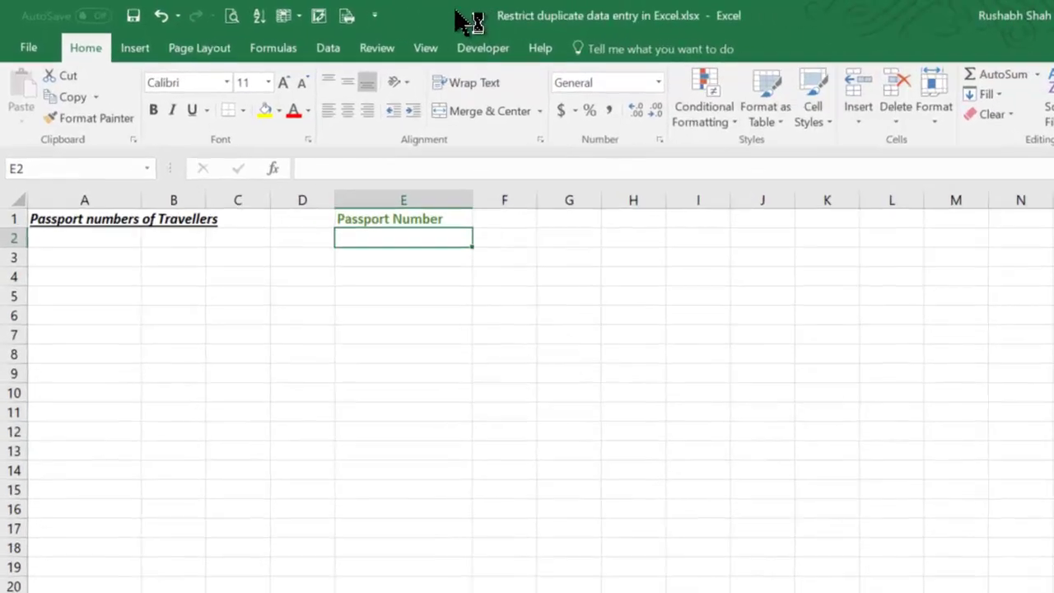
Step: Enter two different sample passport numbers in E2 and E3 under the Passport Number heading
type("S")
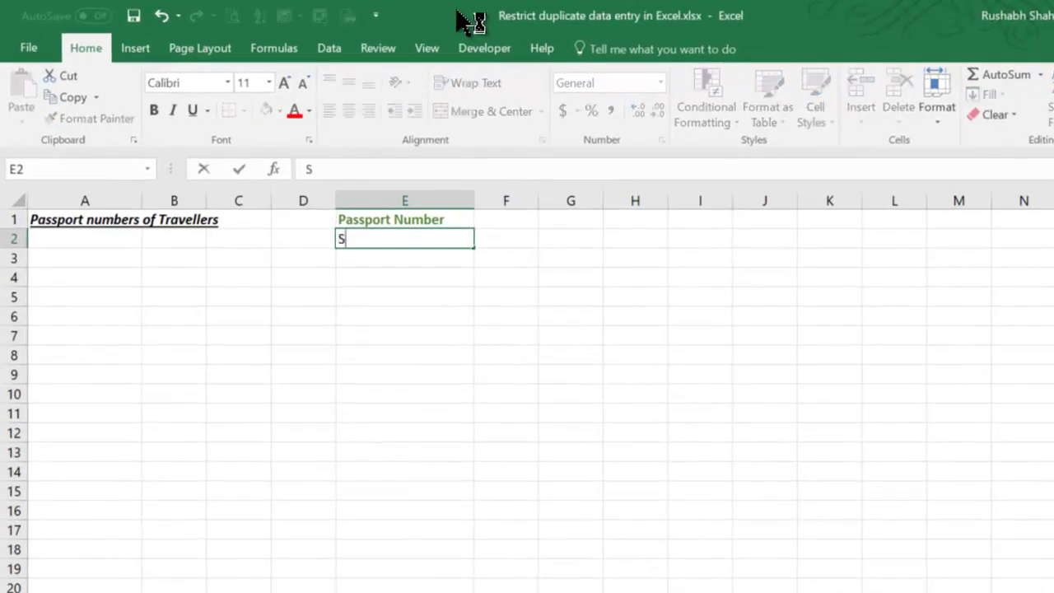
type("DFGR45")
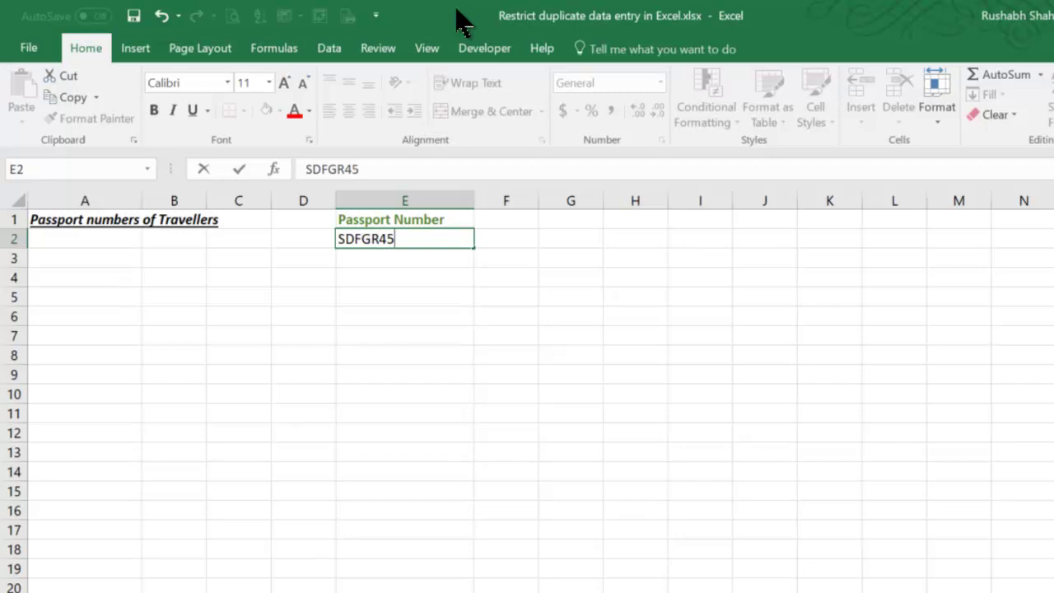
type("43F")
key("Return")
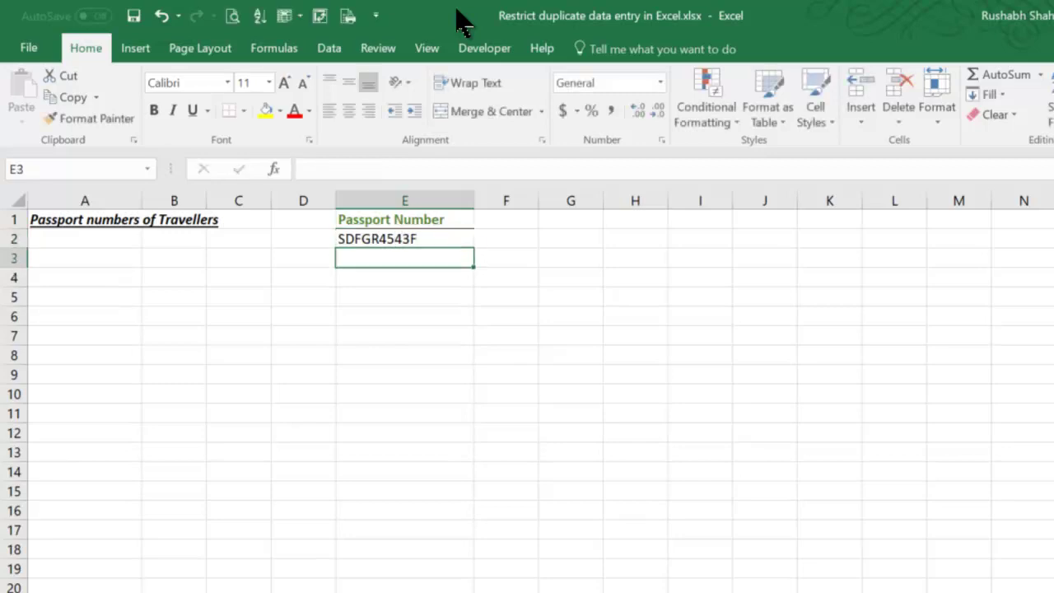
type("GFDGH")
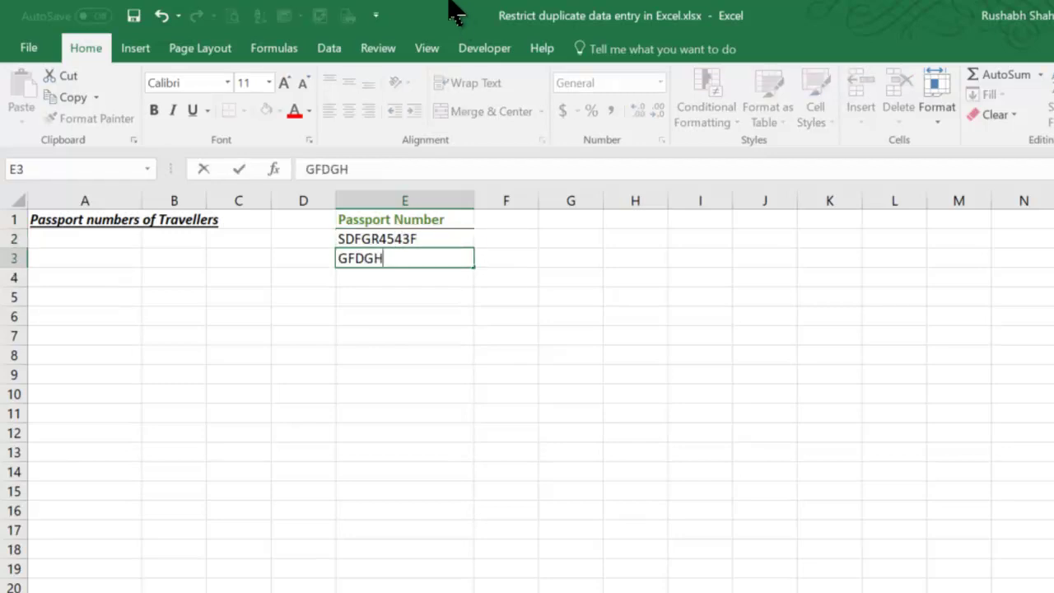
type("6543F")
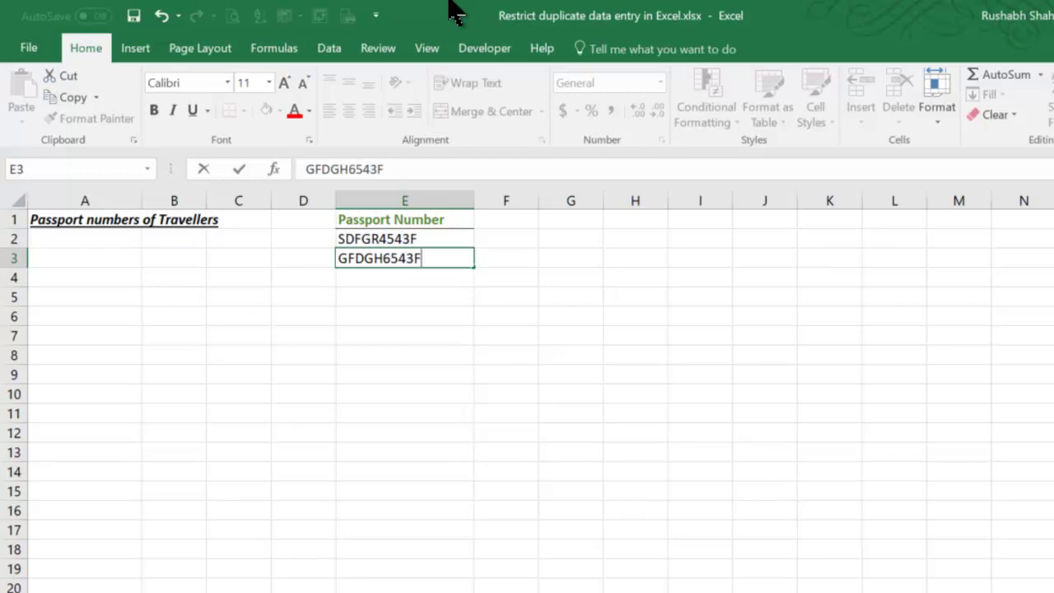
key("Return")
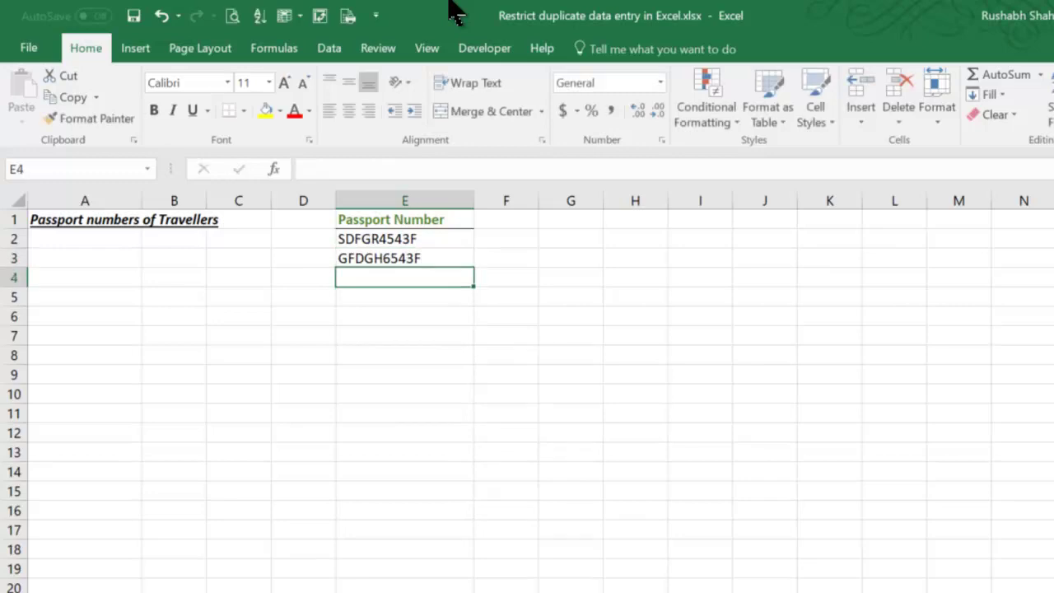
Step: Enter the passport number from E2 again in E4, and clear that duplicate entry
type("SDFGR4543F")
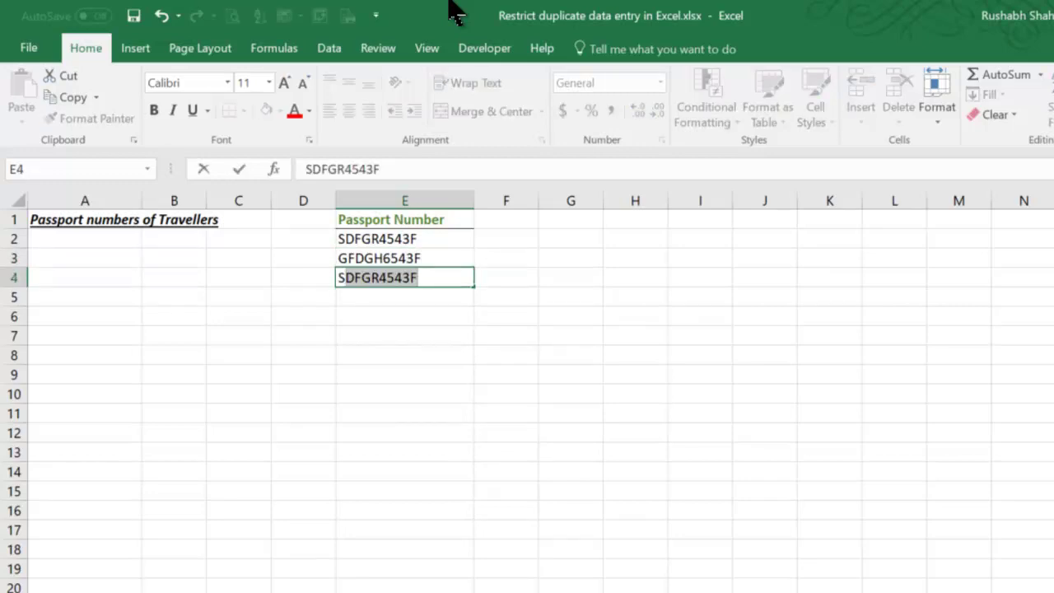
key("Return")
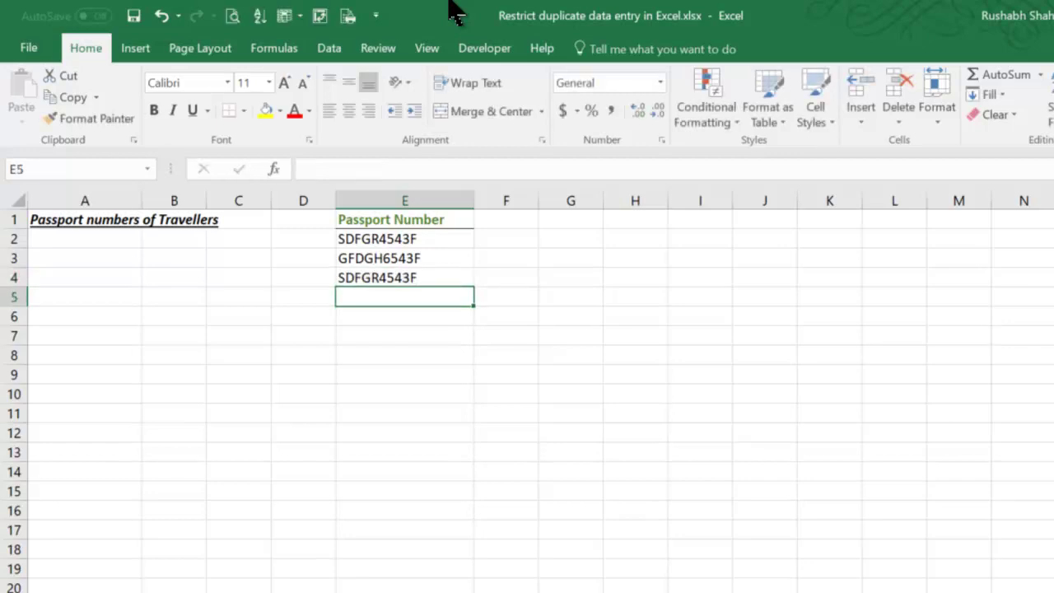
key("Up")
key("Delete")
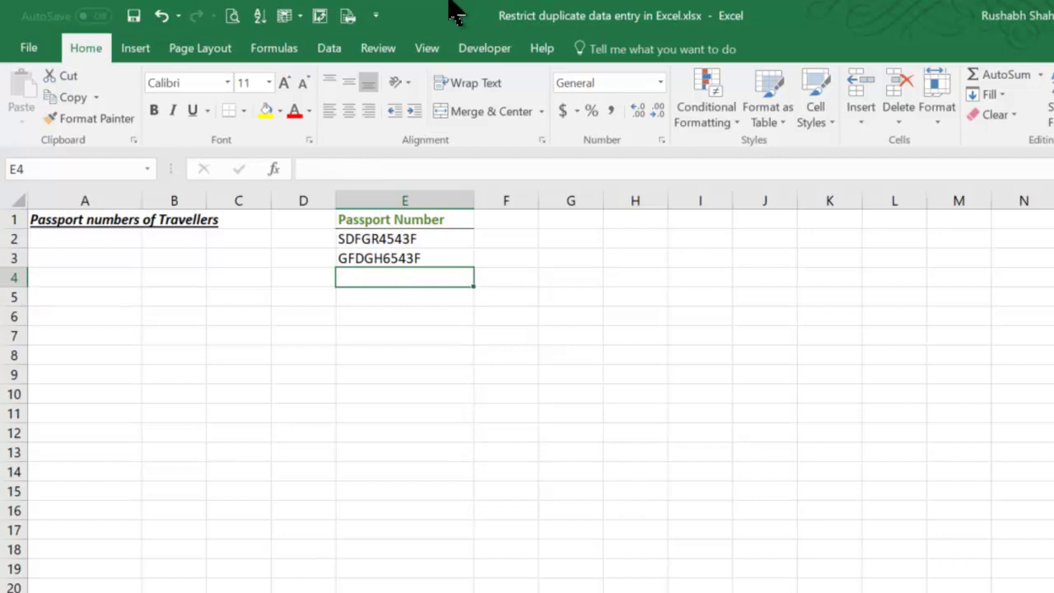
Step: Start a data validation rule of type Custom for column E, from E2 down to the sheet's last row
key("Up")
key("Up")
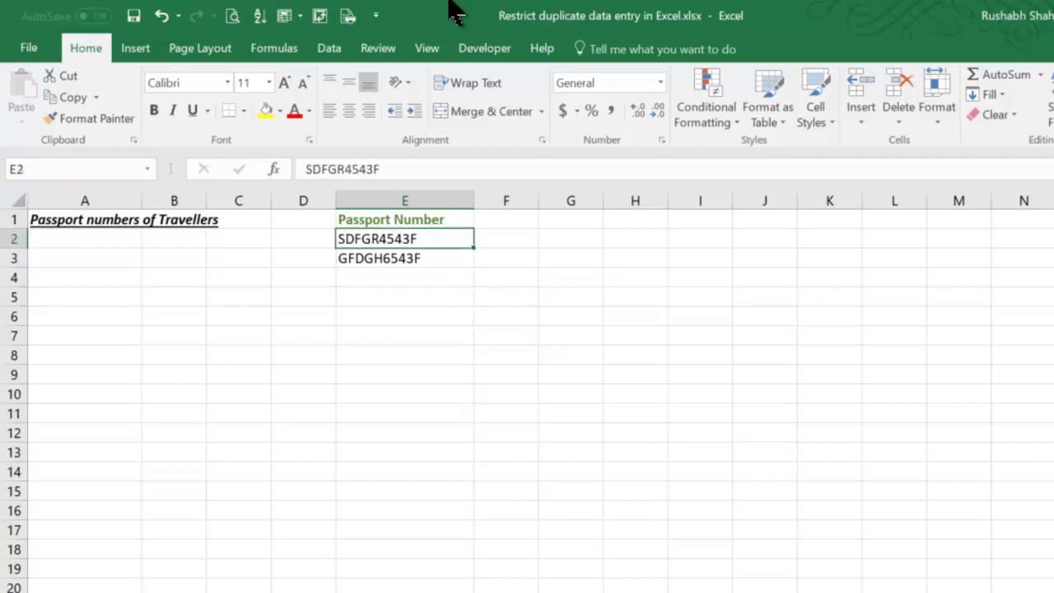
key("shift+Down")
key("ctrl+shift+Down")
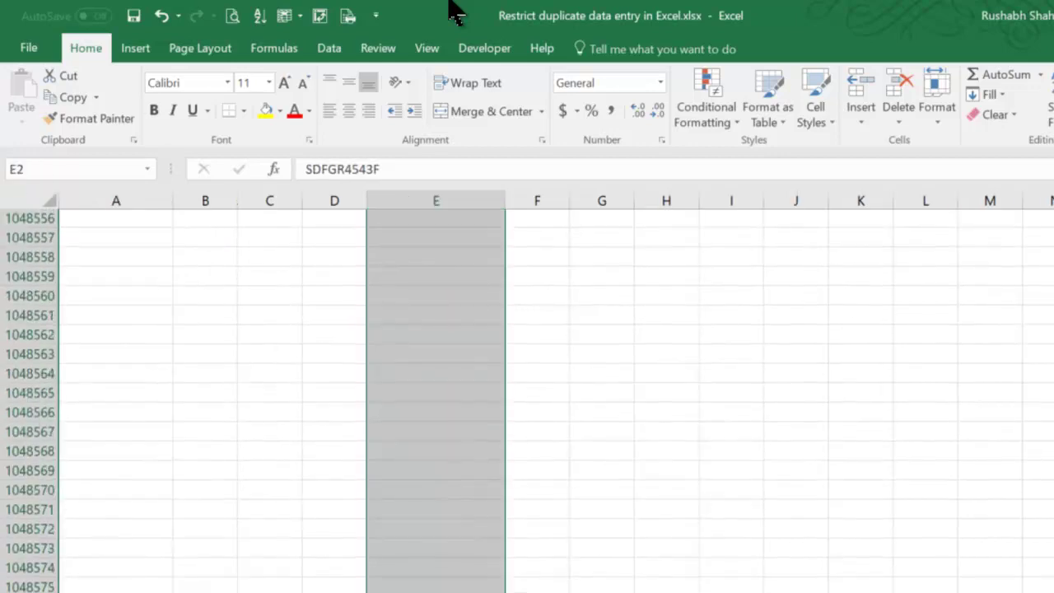
key("ctrl+BackSpace")
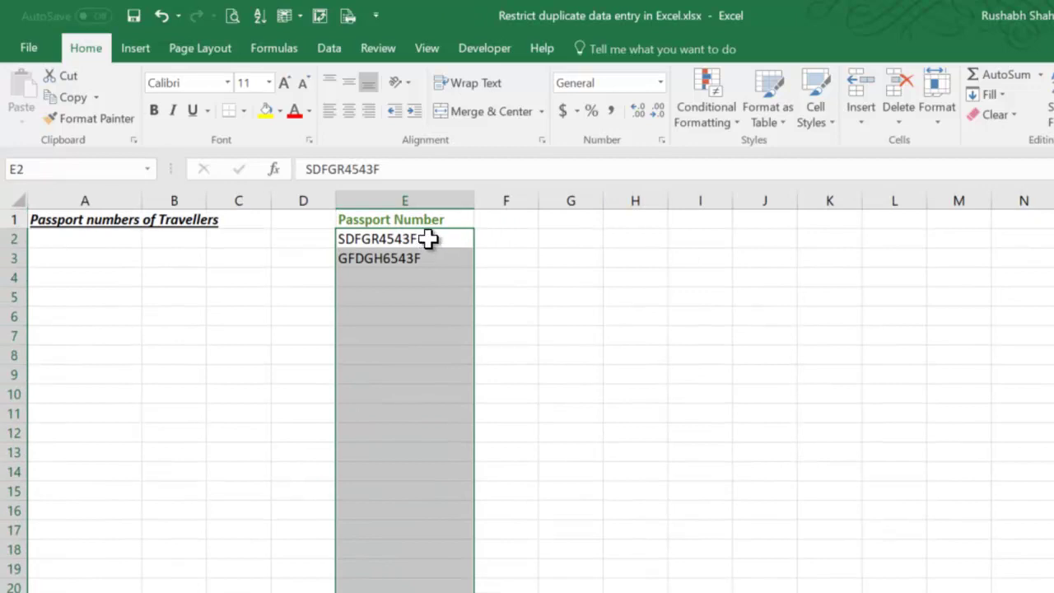
left_click(329, 49)
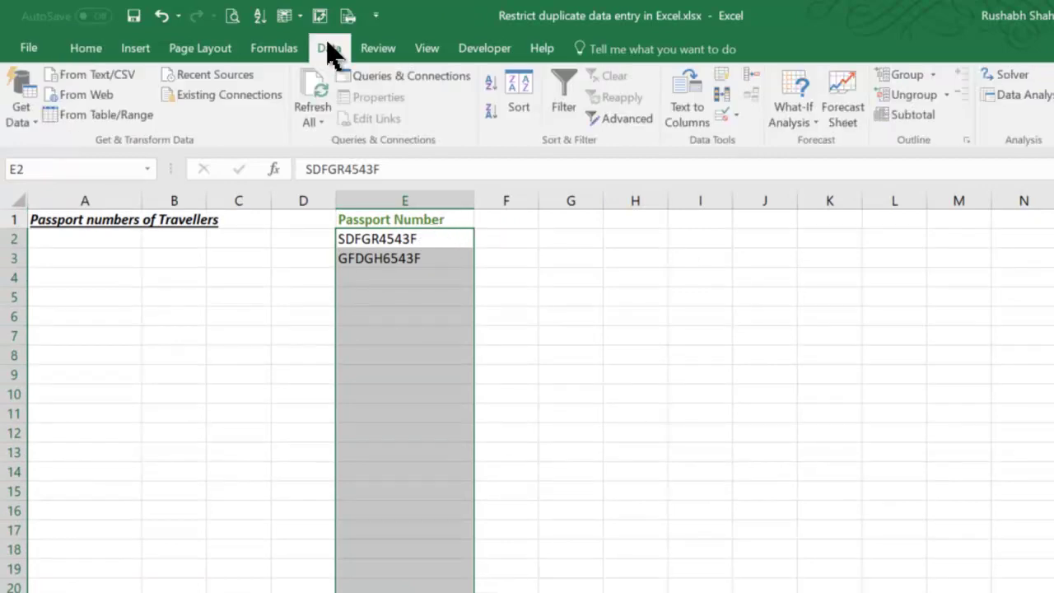
left_click(733, 116)
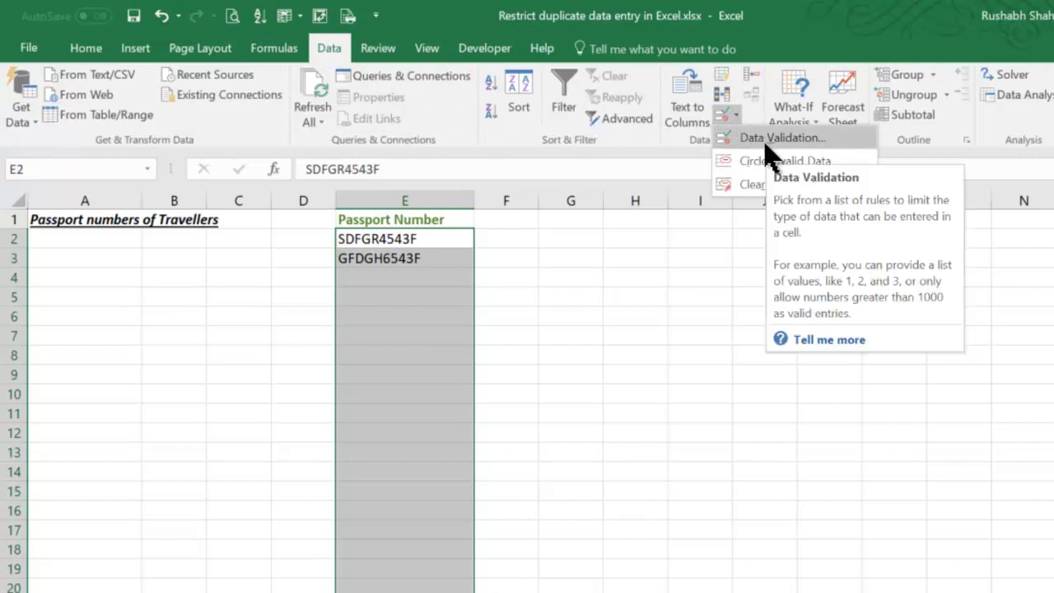
left_click(768, 139)
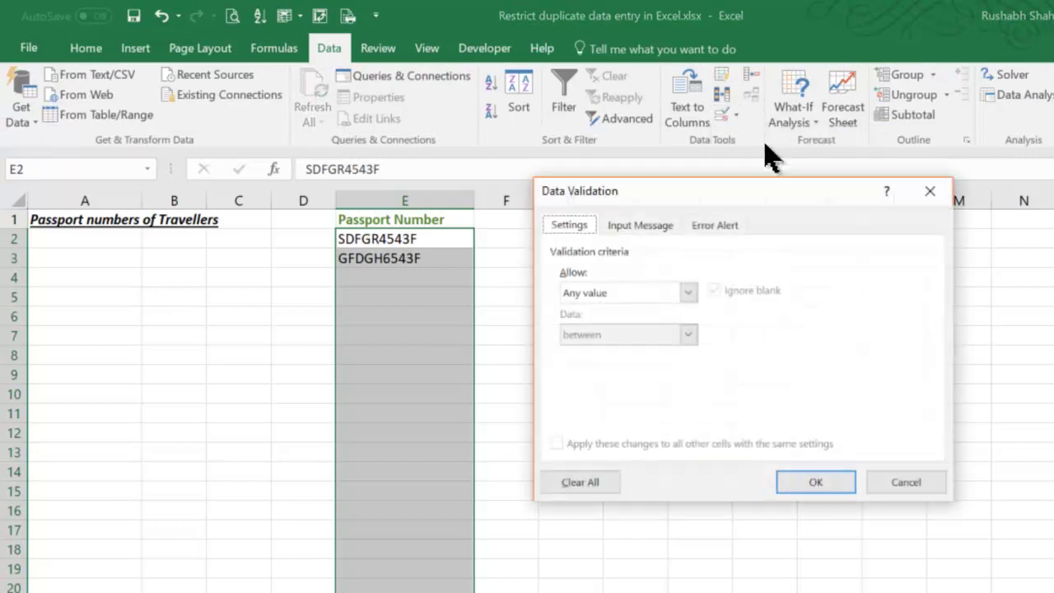
left_click(635, 294)
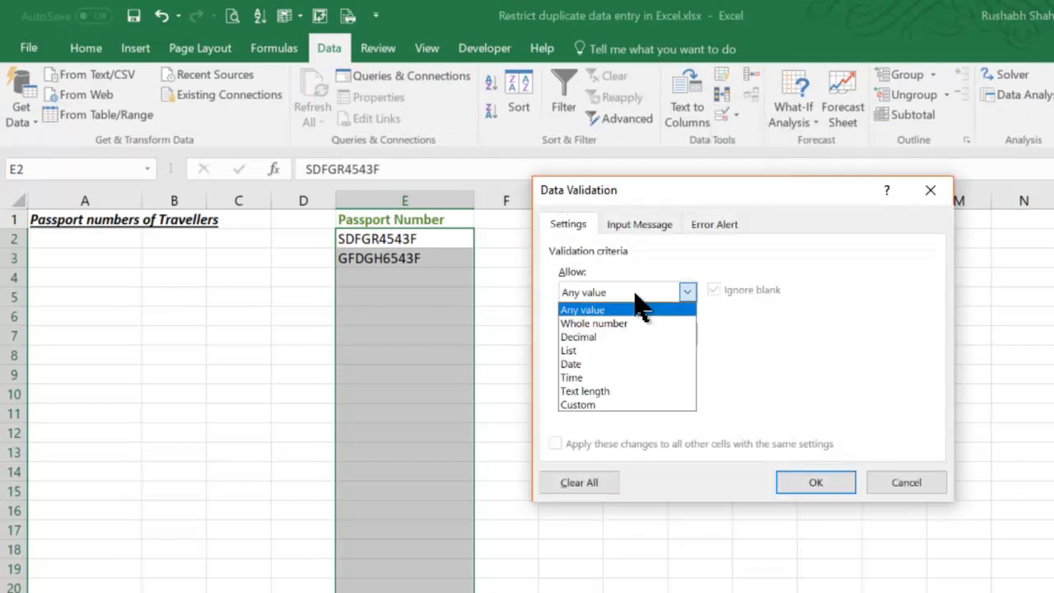
left_click(595, 404)
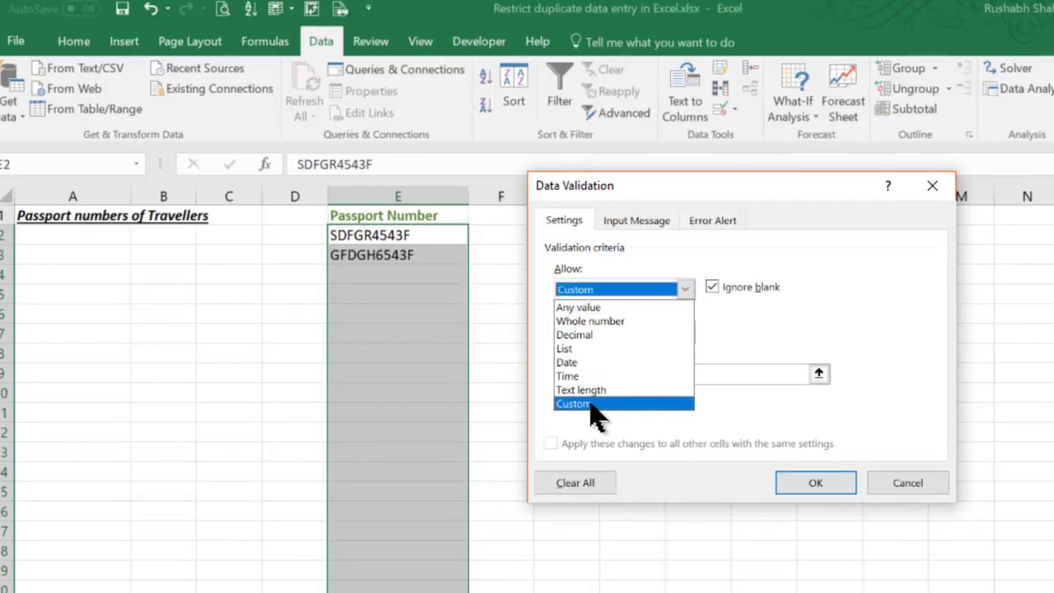
Step: Set the validation formula to =COUNTIFS($E$2:E2,E2)<=1 and apply the rule
type("=")
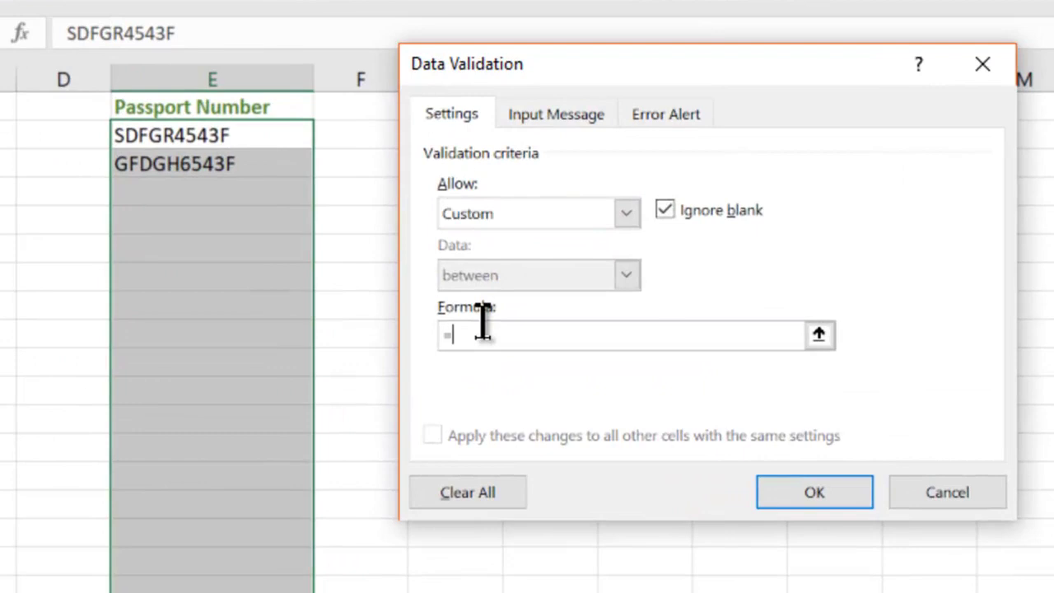
type("COLNTIFS($E$")
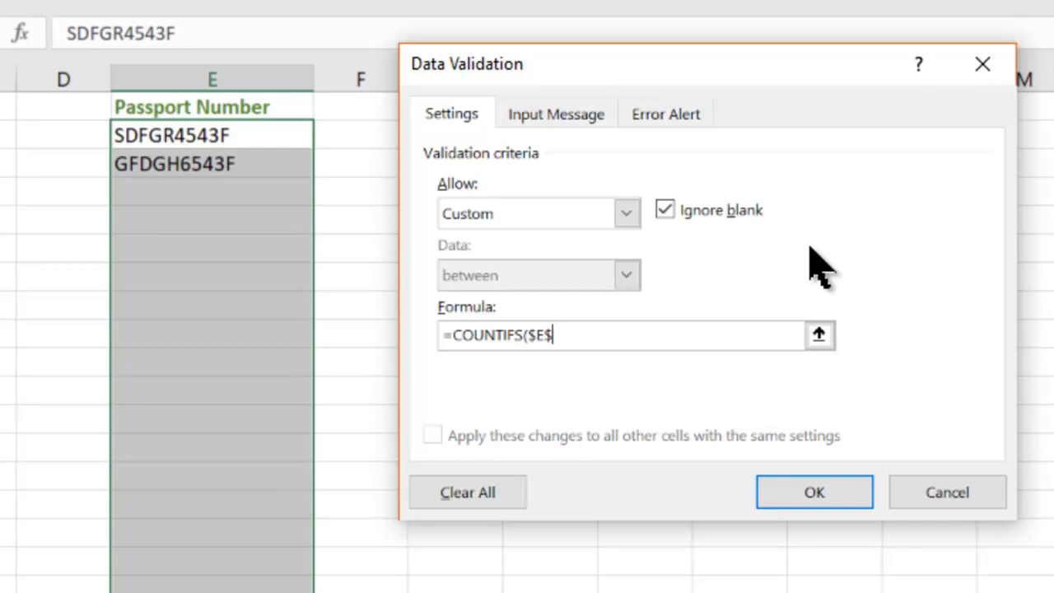
type("2")
type(":E2,E2)")
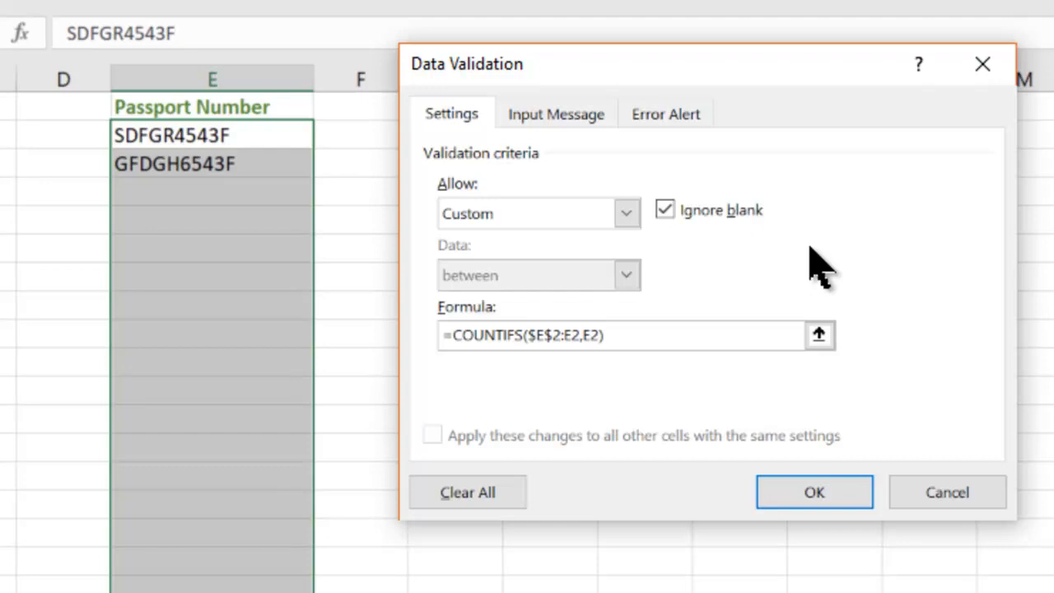
type("<=1")
left_click(813, 494)
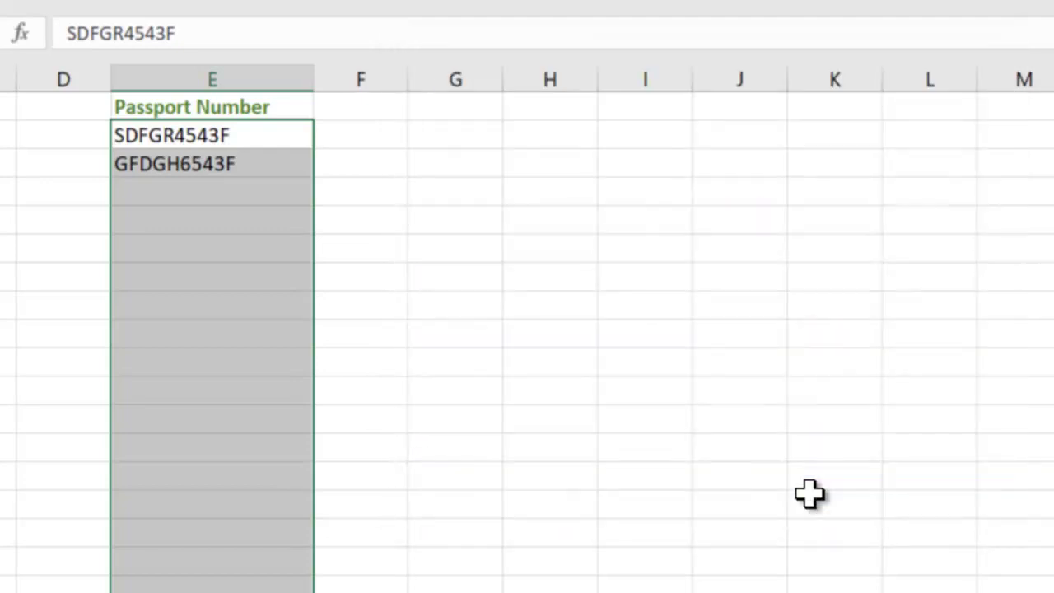
Step: Test the validation by trying to enter the passport number from E2 in E4, and cancel the entry
left_click(207, 192)
type("SDFGR4543F")
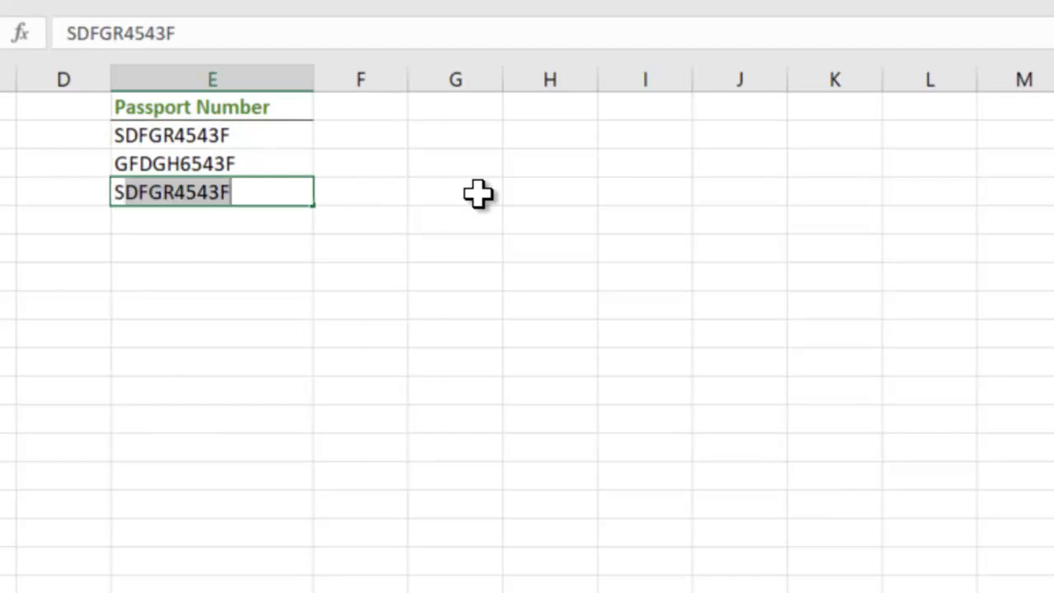
key("Return")
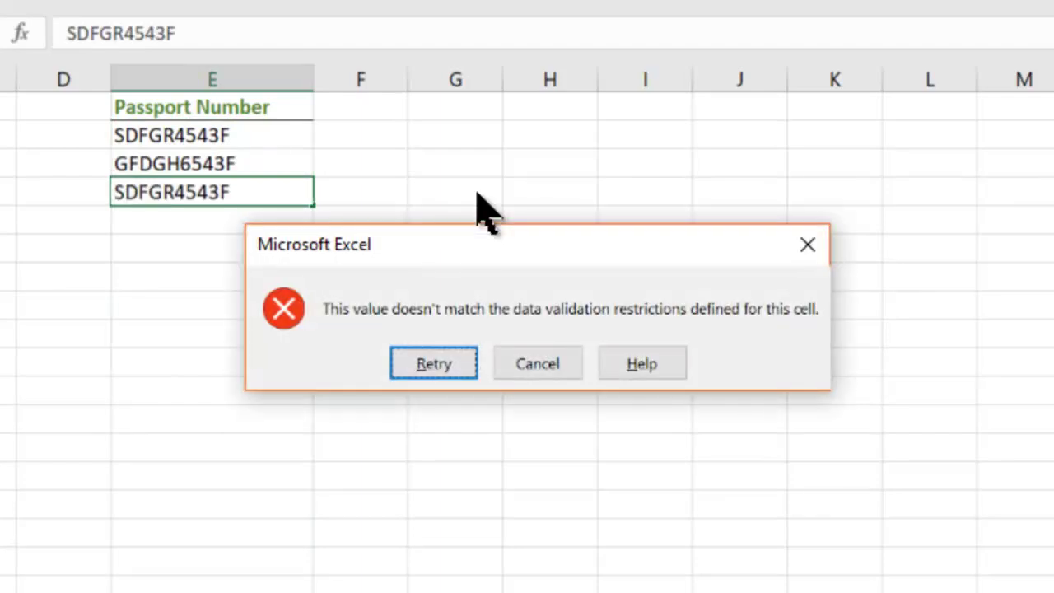
key("Tab")
key("Return")
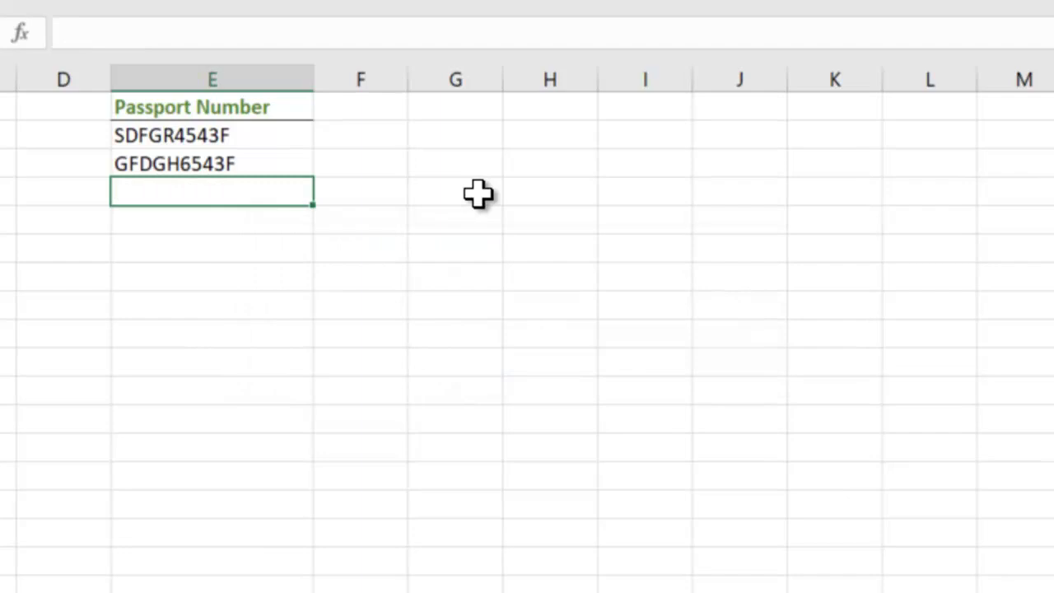
Step: Enter a new, unique passport number in E4
type("FGJJH7")
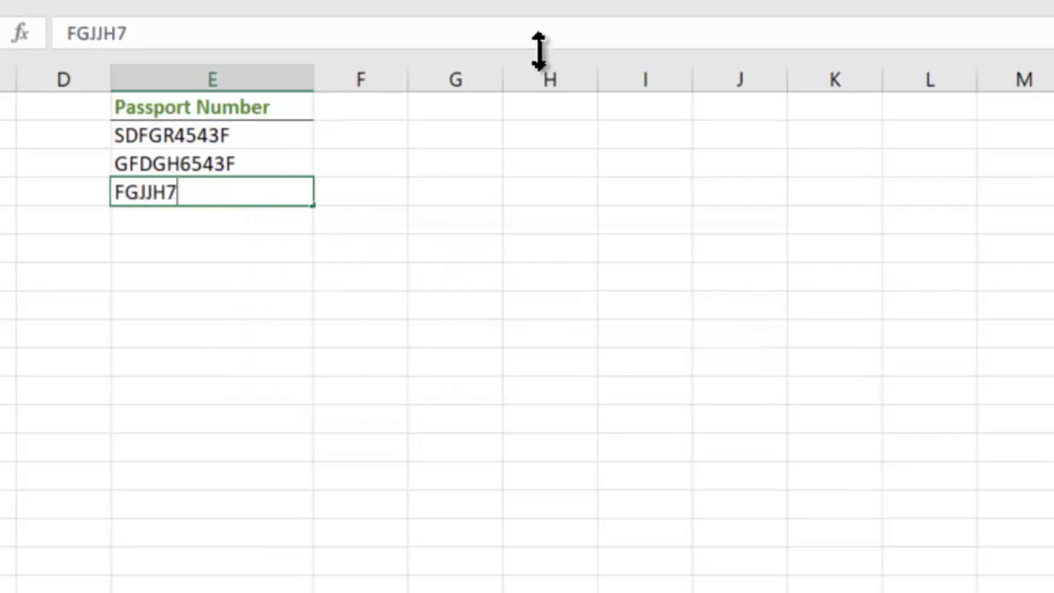
type("446G")
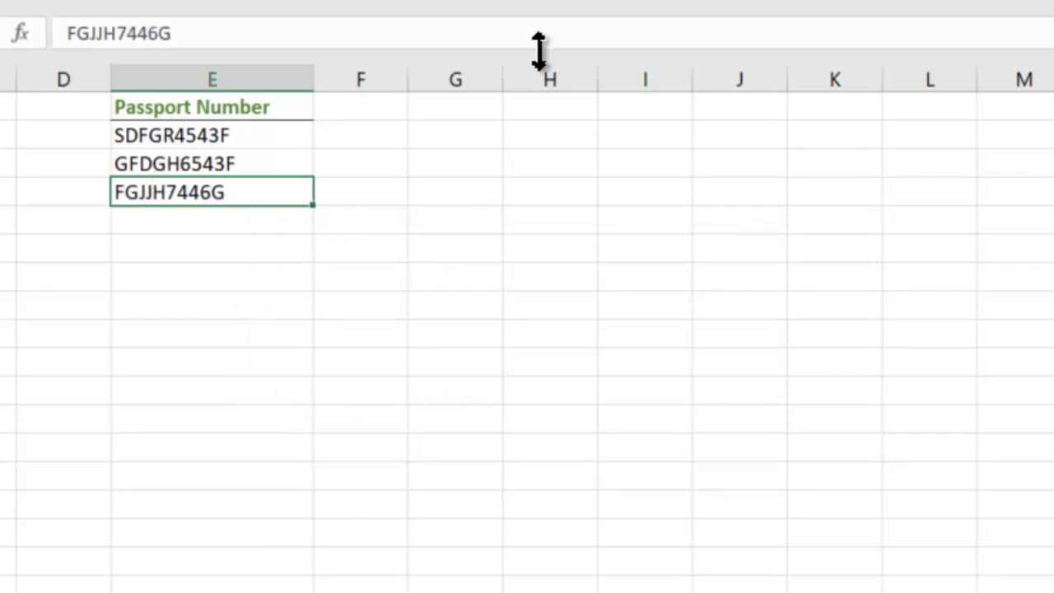
key("Return")
Step: Try to enter the passport number from E4 again in E5, and cancel the duplicate entry
type("F")
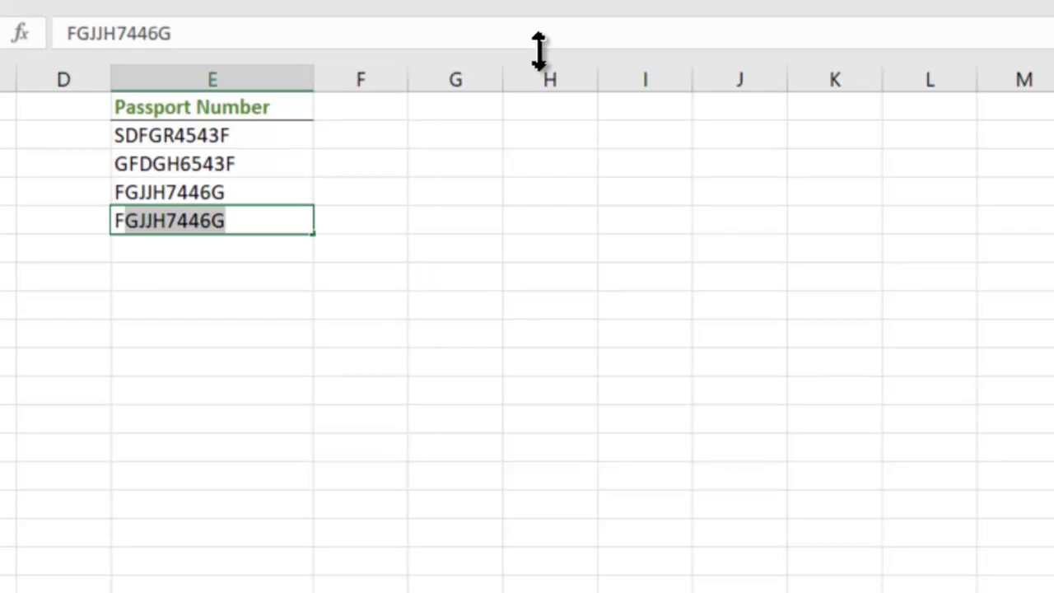
key("Return")
key("Tab")
key("Return")
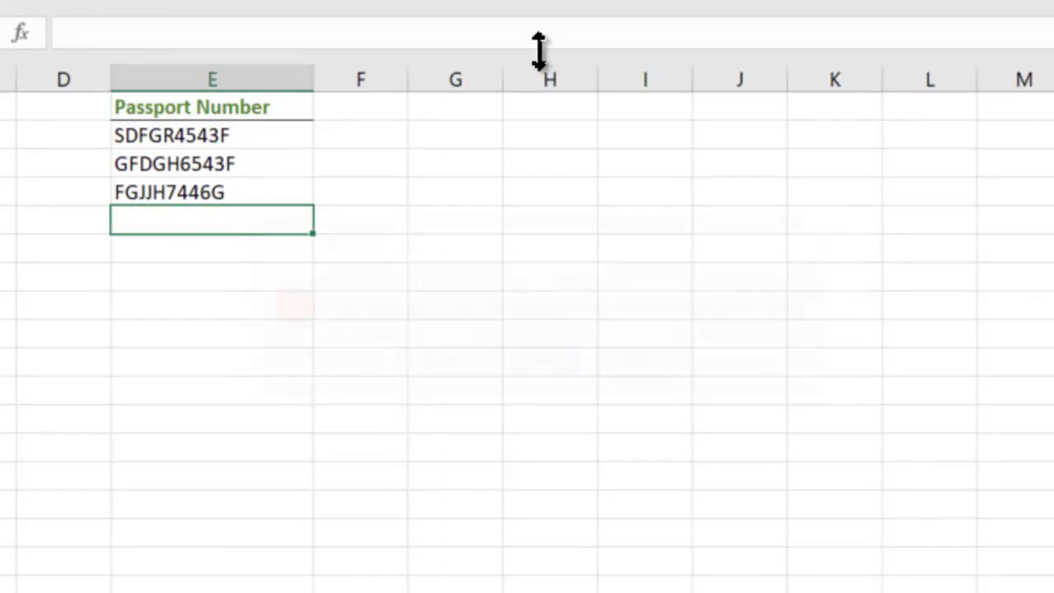
Step: Start a COUNTIFS formula in cell G2, in the same row as the first passport number
key("Up")
key("Up")
key("Up")
key("Up")
key("Right")
key("Right")
type("=")
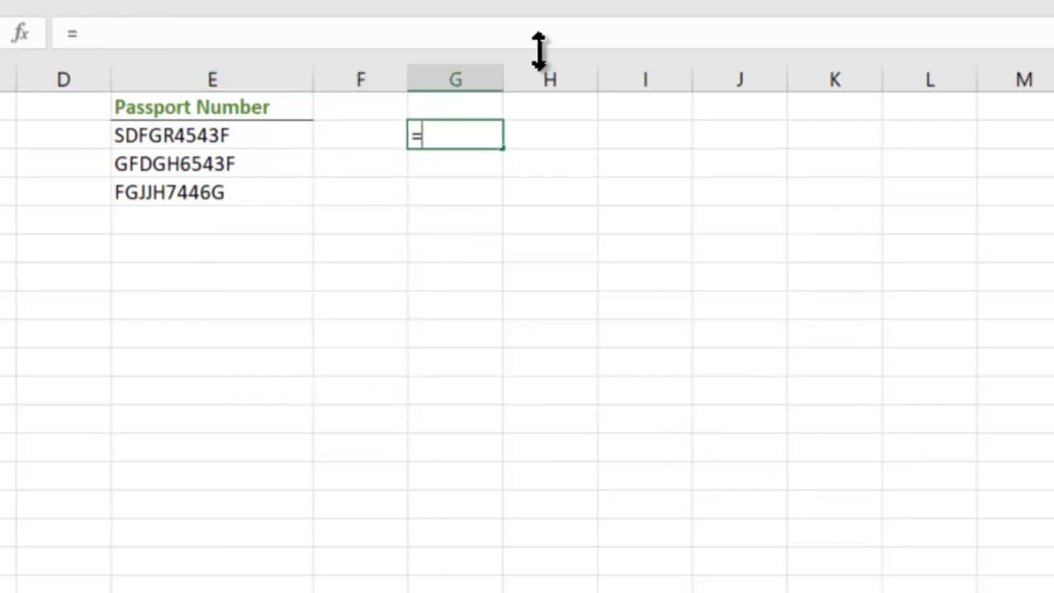
type("COUN")
key("Down")
key("Down")
key("Down")
key("Down")
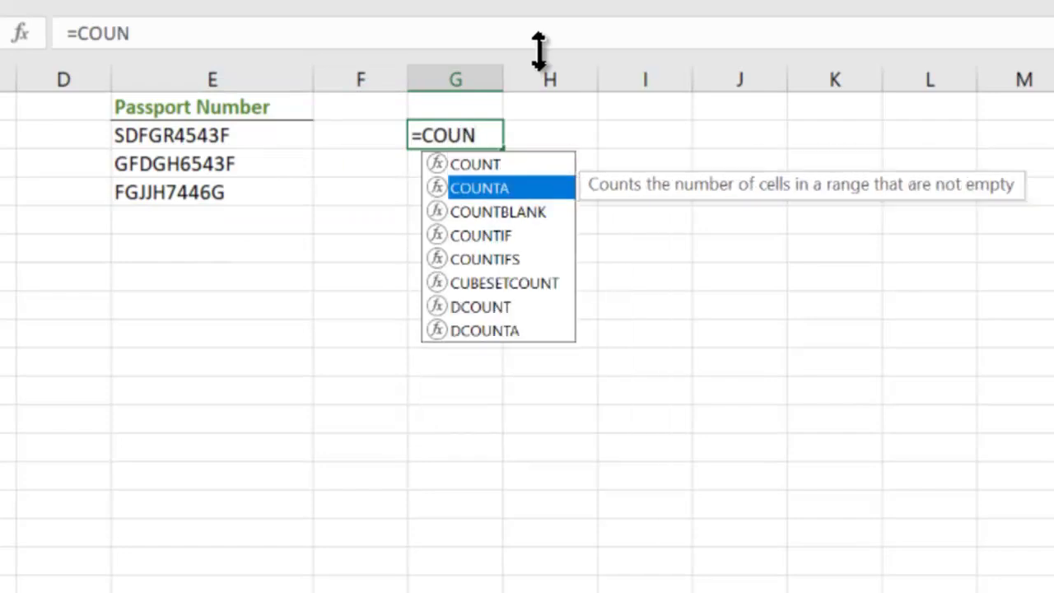
key("Tab")
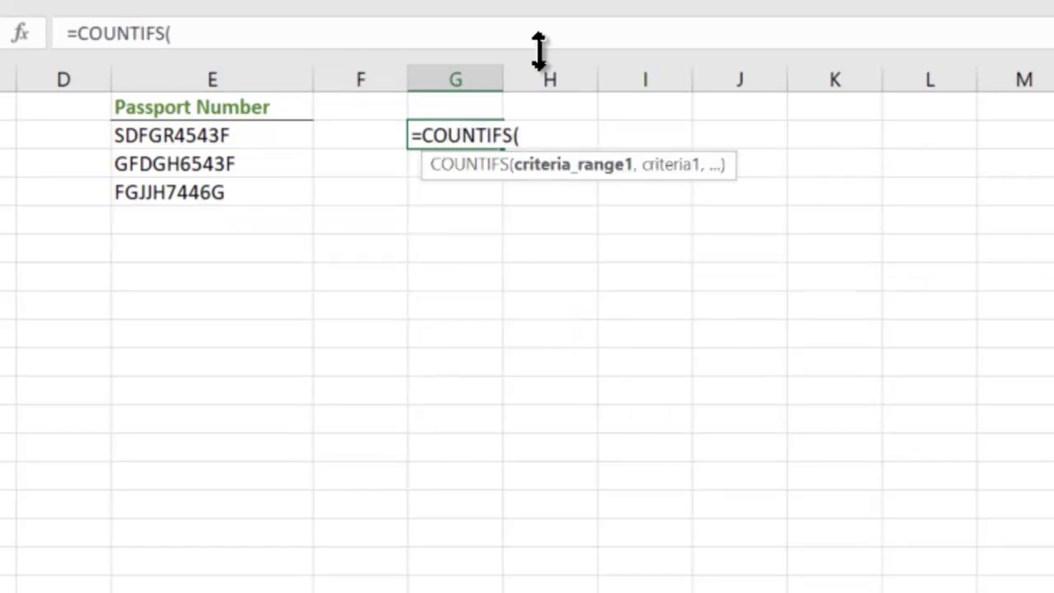
Step: Complete the formula in G2 as =COUNTIFS($E$2:E2,E2) and review the cells it references
type("$E$2")
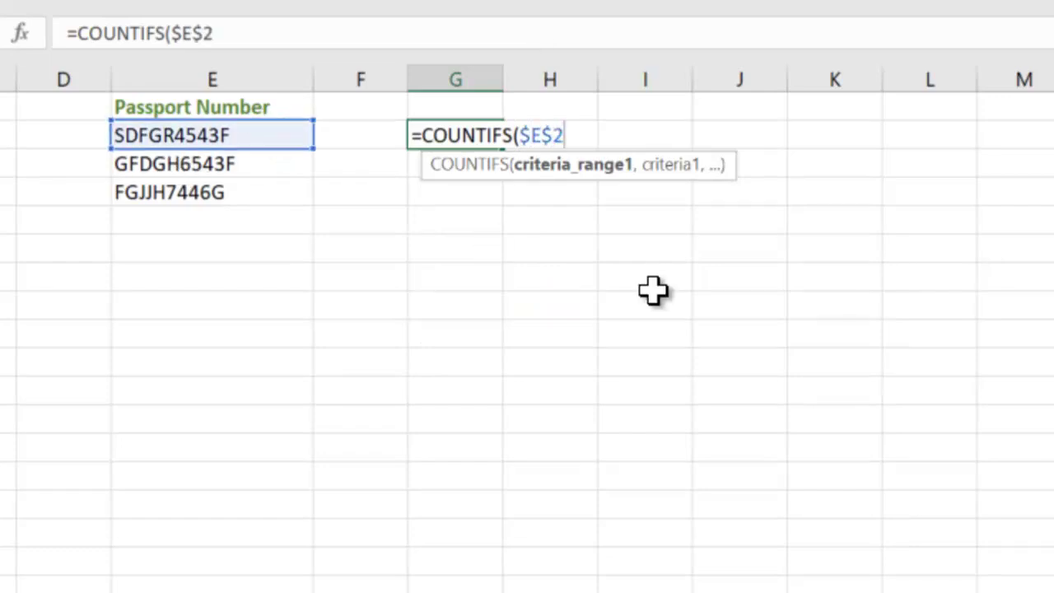
type(":E2")
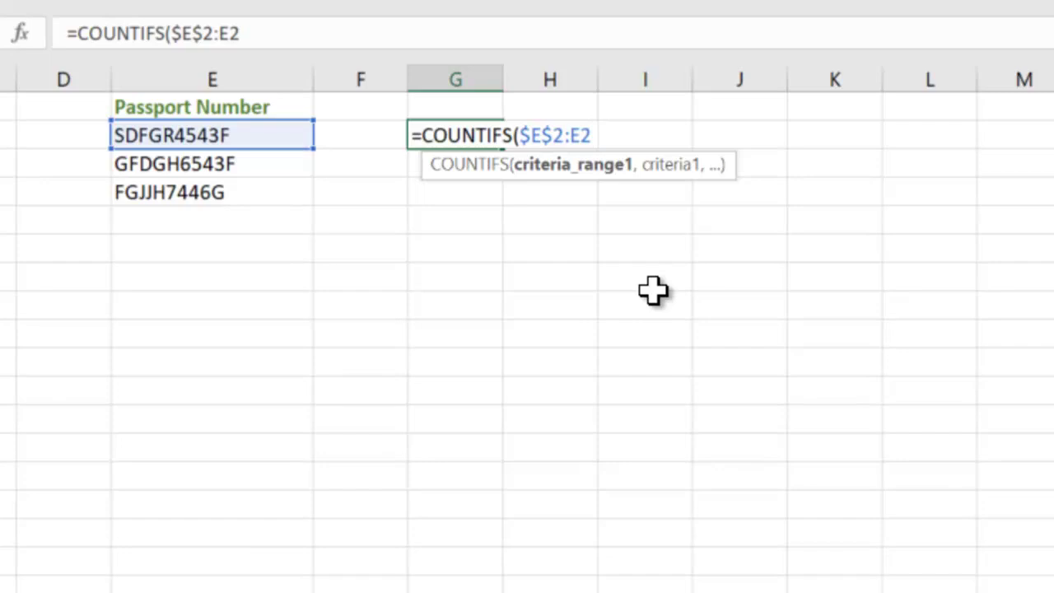
type(",")
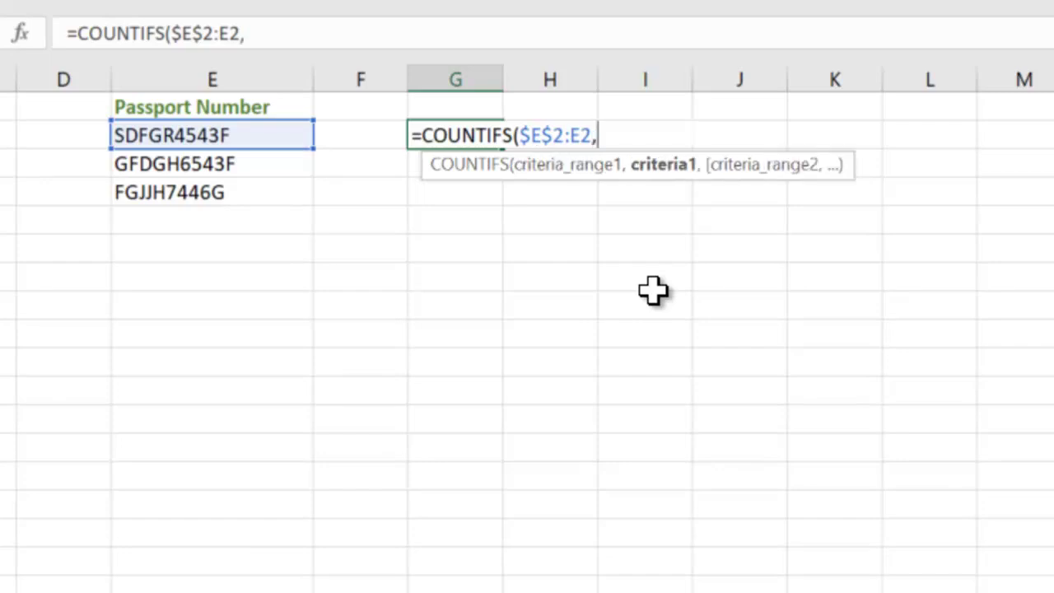
type("E2")
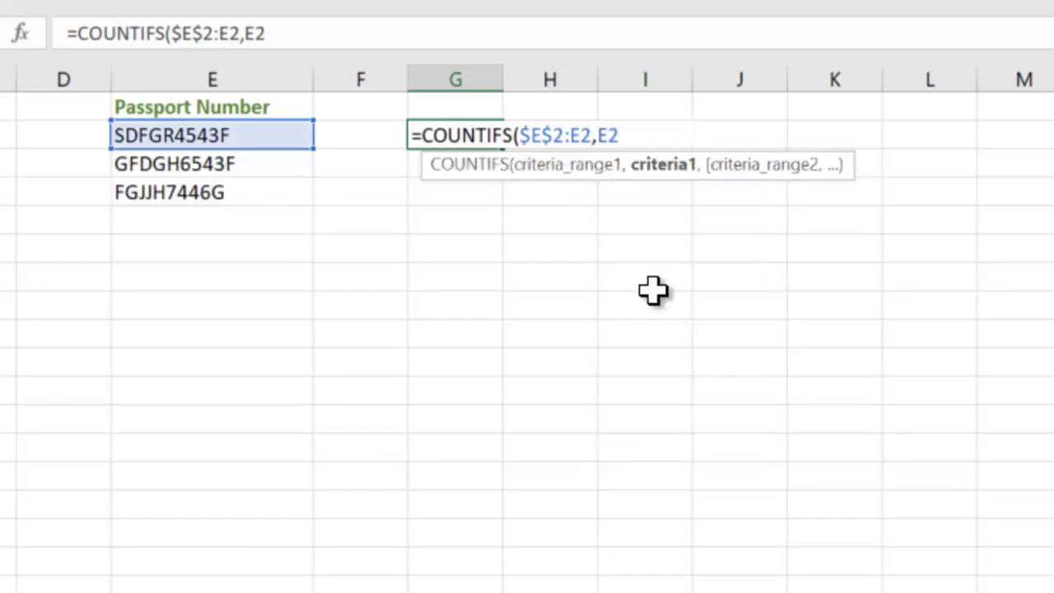
type(")")
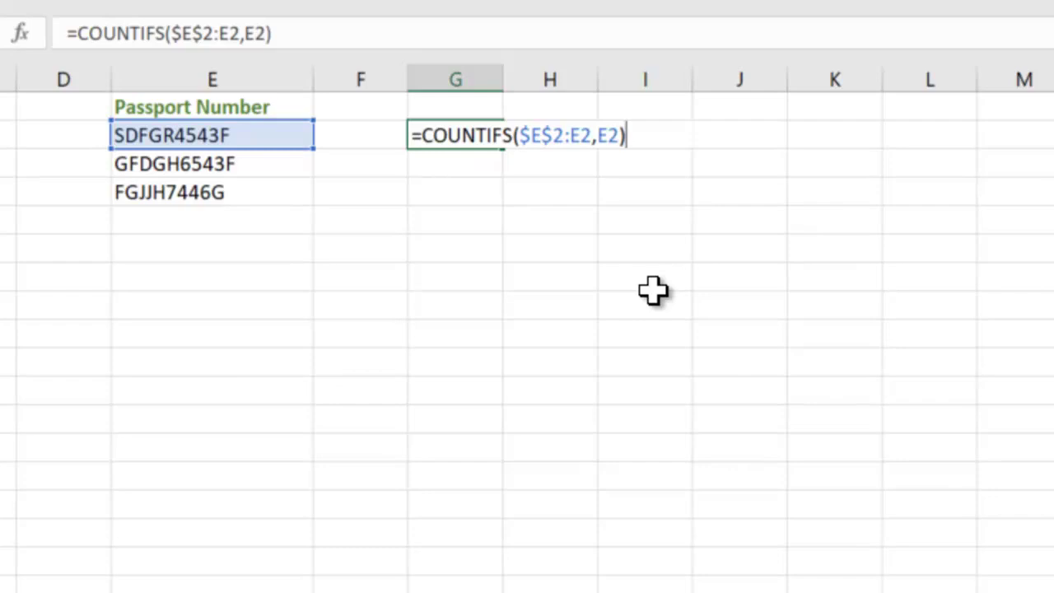
key("Return")
key("Up")
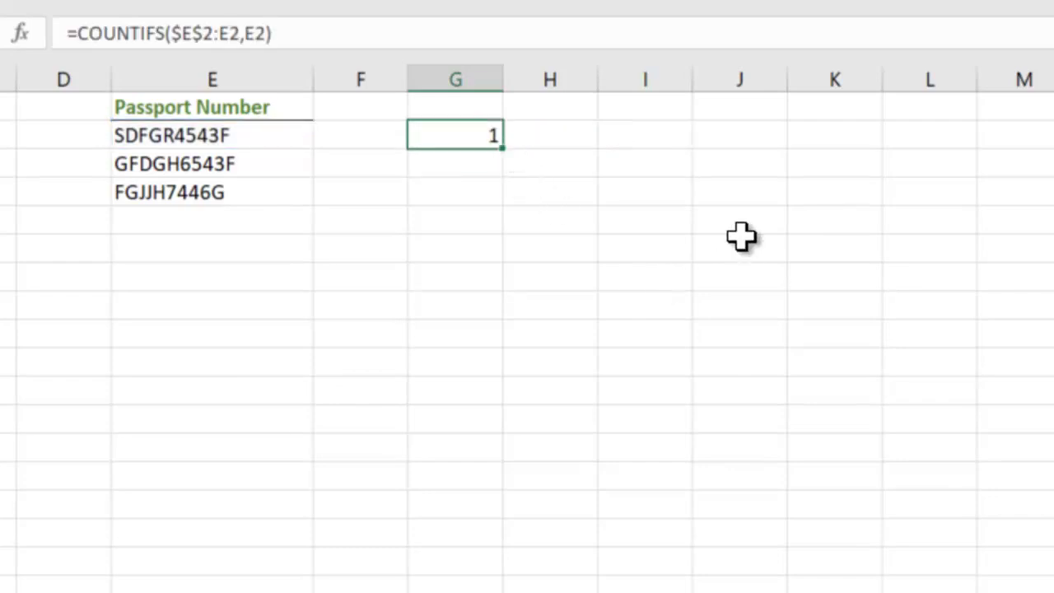
key("F2")
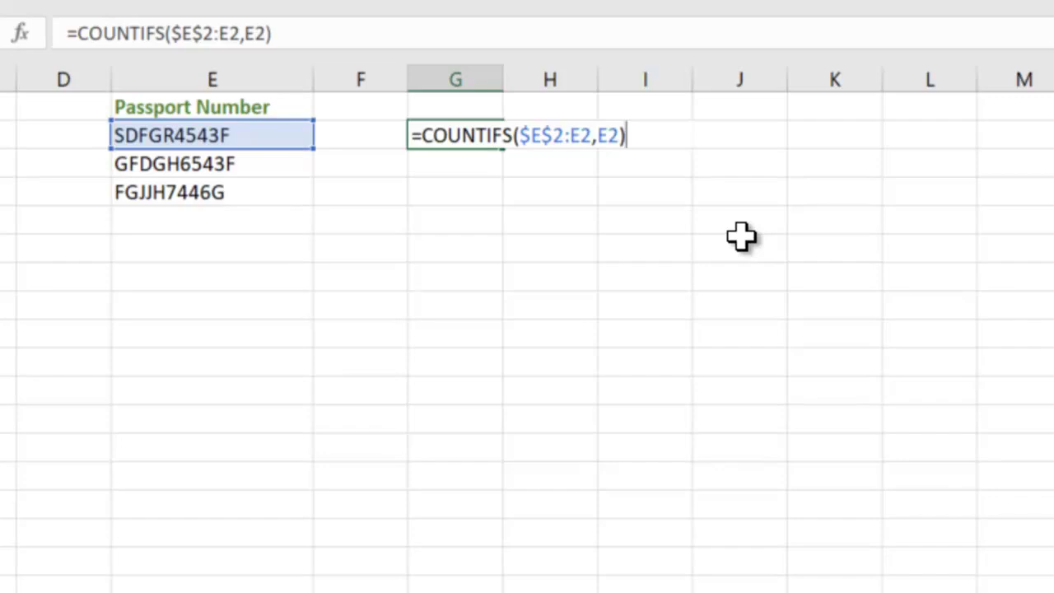
key("Return")
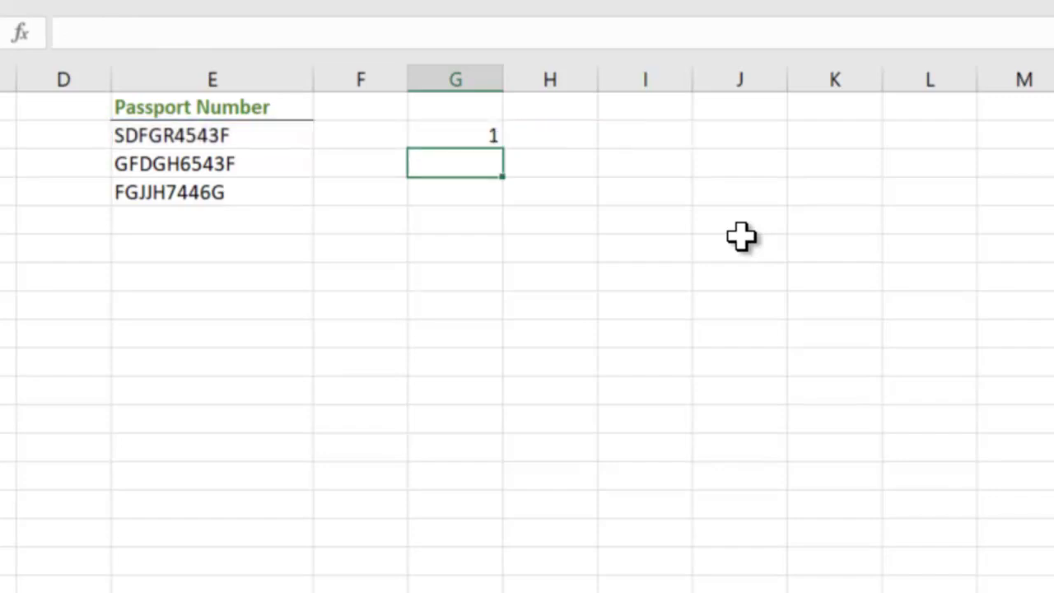
Step: Copy the COUNTIFS formula from G2 into G3
key("Up")
key("ctrl+c")
key("Down")
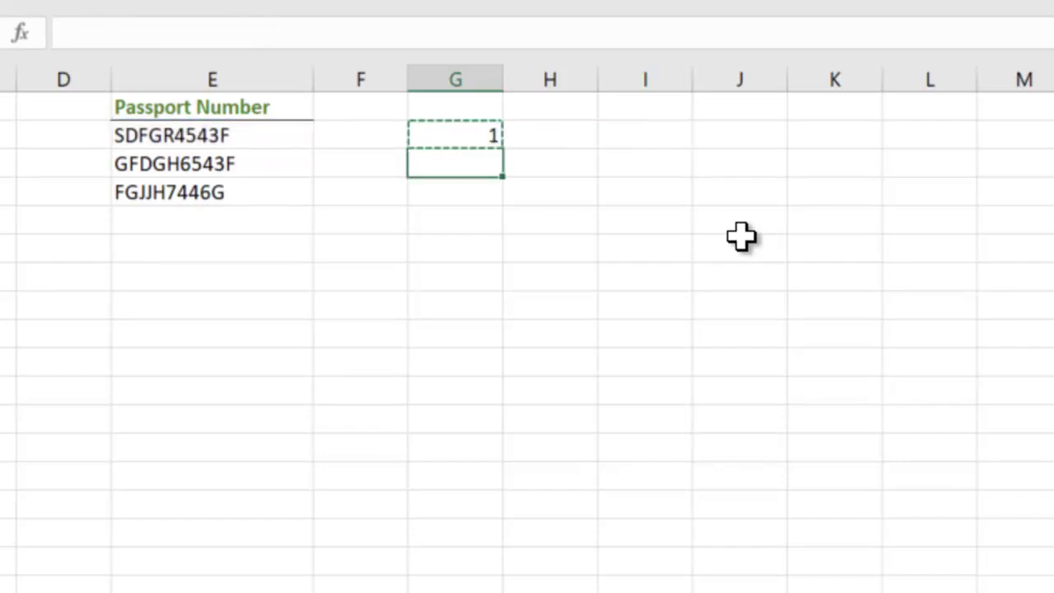
key("ctrl+v")
Step: Examine the cell references in G3's copied formula and try adding the condition <=1 to it
key("F2")
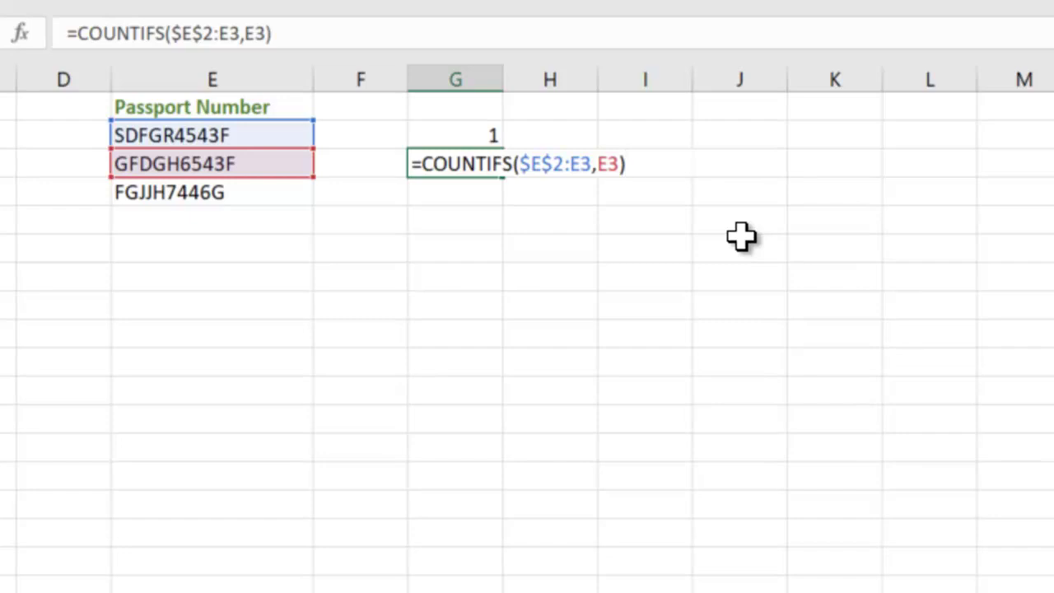
type("<=1")
key("Escape")
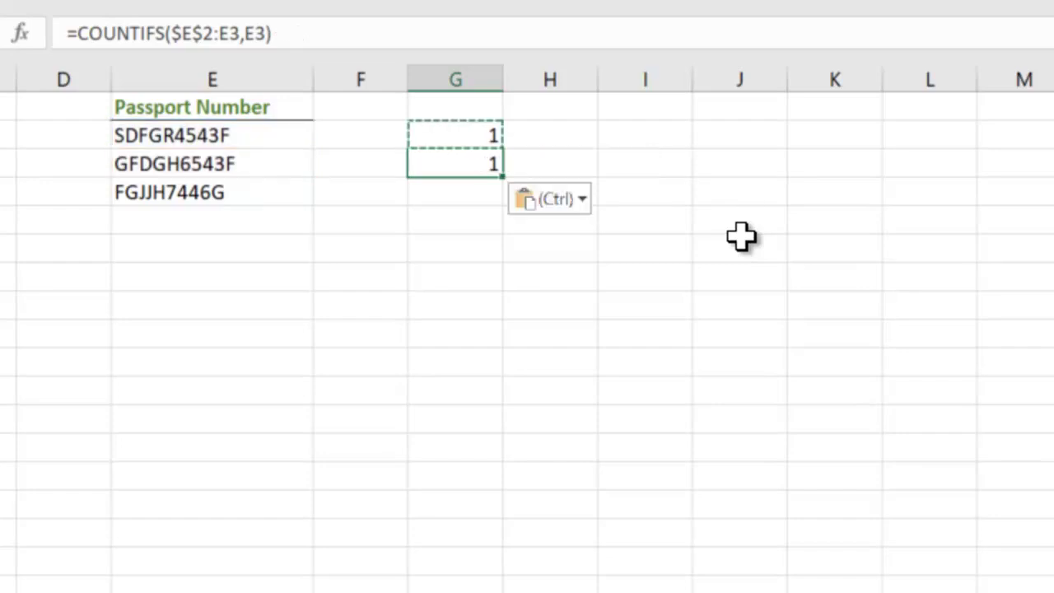